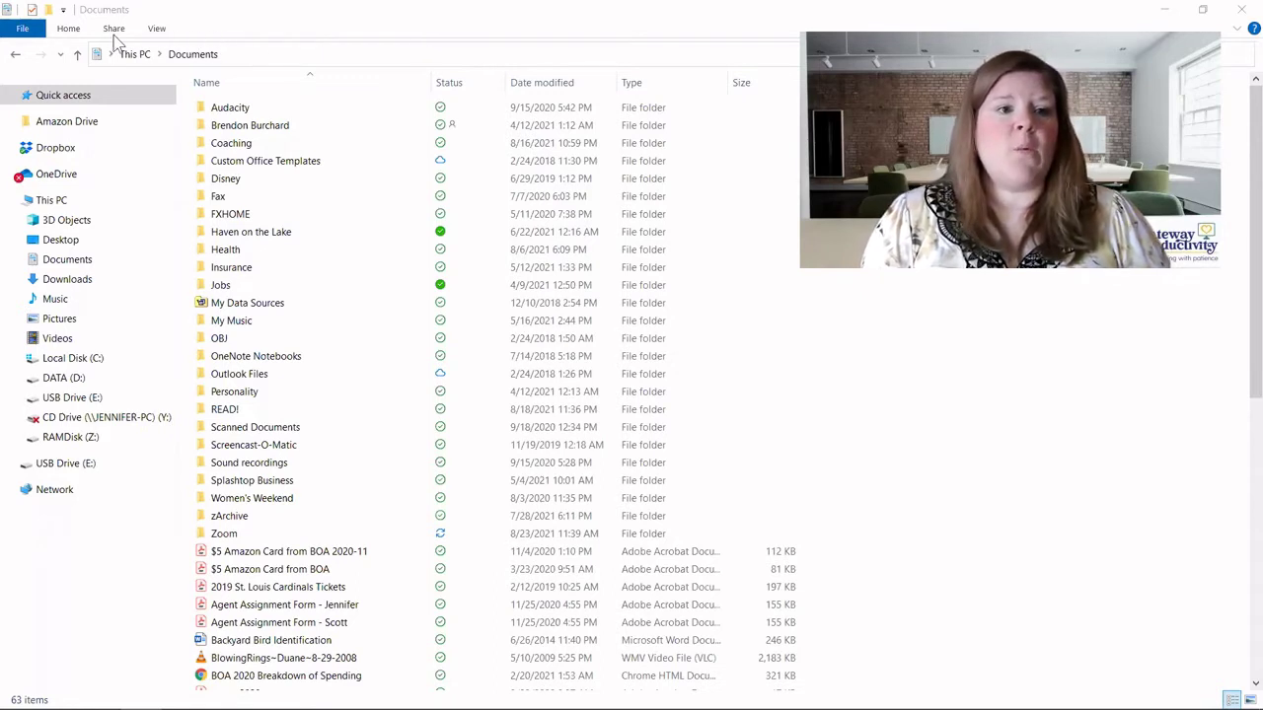
# Browse the ribbon and right-click menu in Documents without creating anything.
pyautogui.click(72, 30)
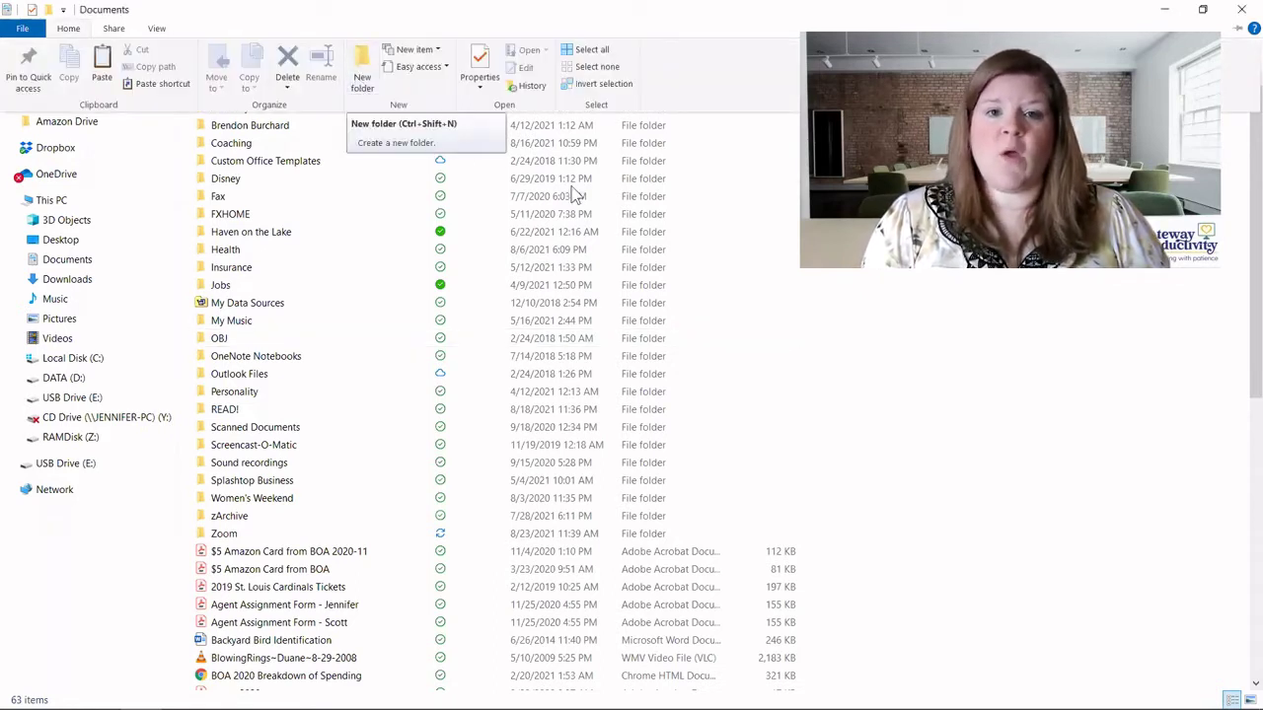
pyautogui.click(794, 386)
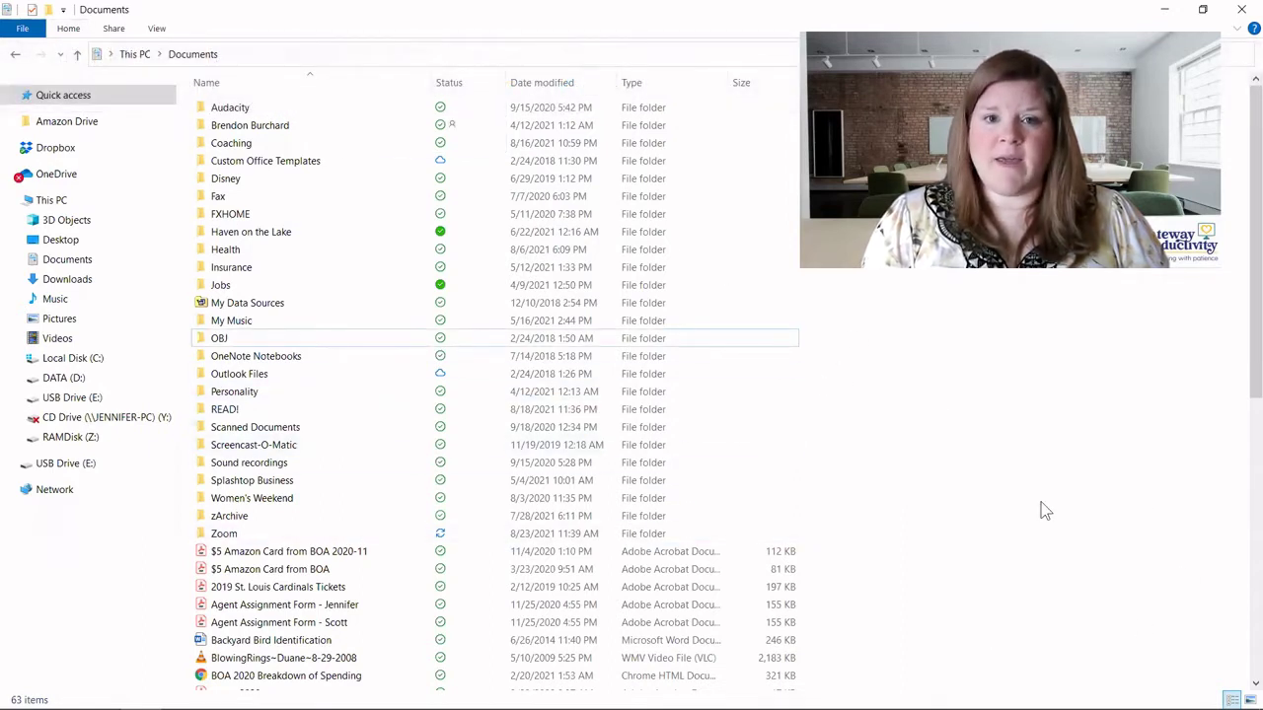
pyautogui.rightClick(891, 404)
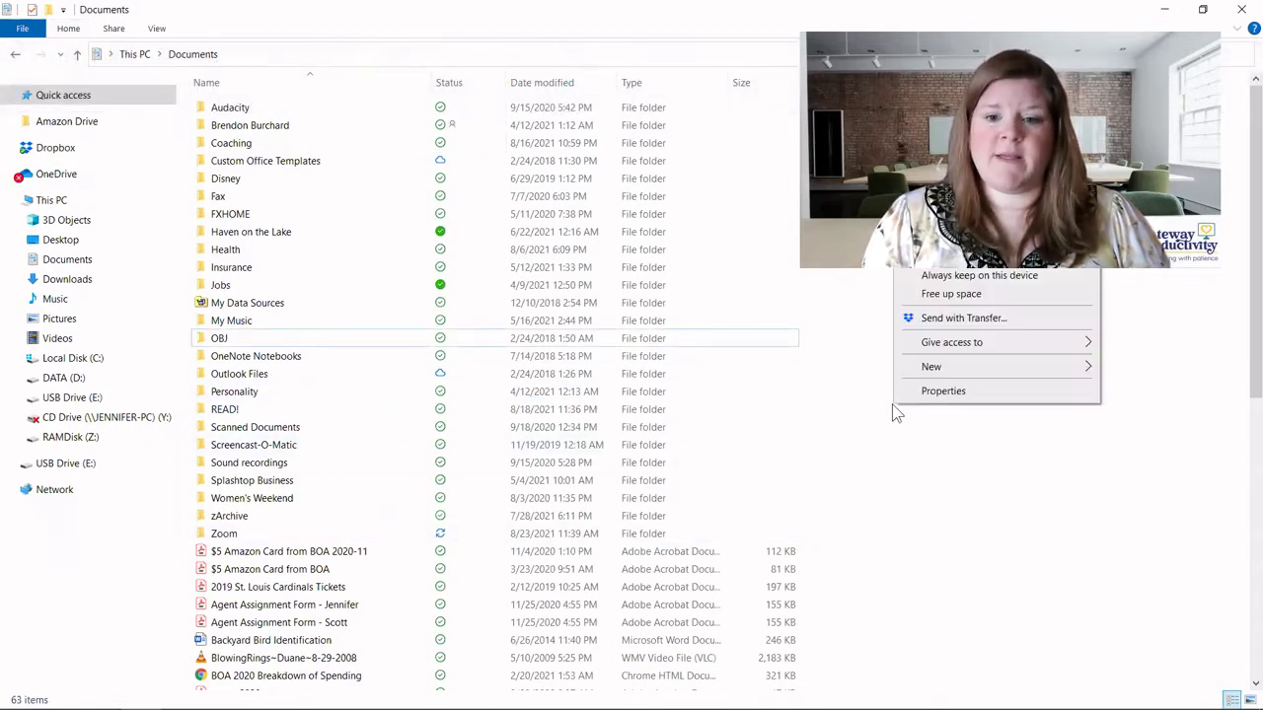
pyautogui.moveTo(980, 366)
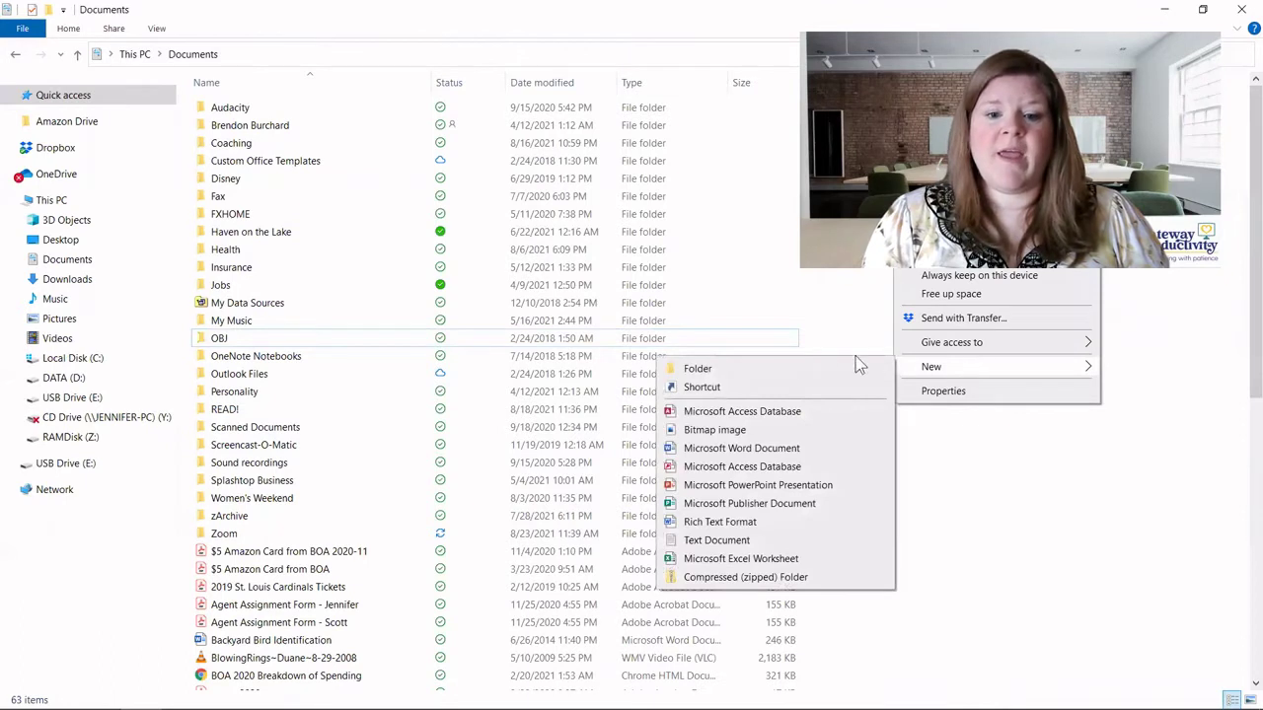
pyautogui.click(1002, 419)
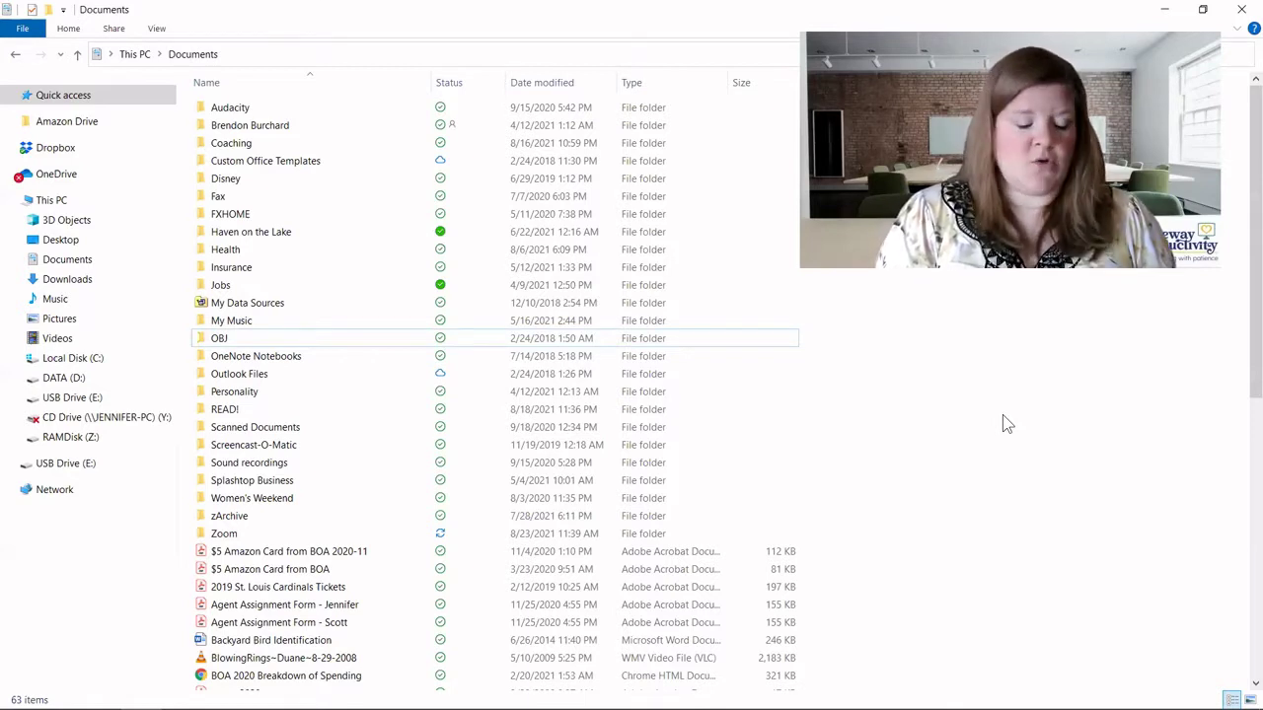
# Create a new folder named Business in Documents with Ctrl+Shift+N and select it.
pyautogui.hotkey('ctrl', 'shift', 'n')
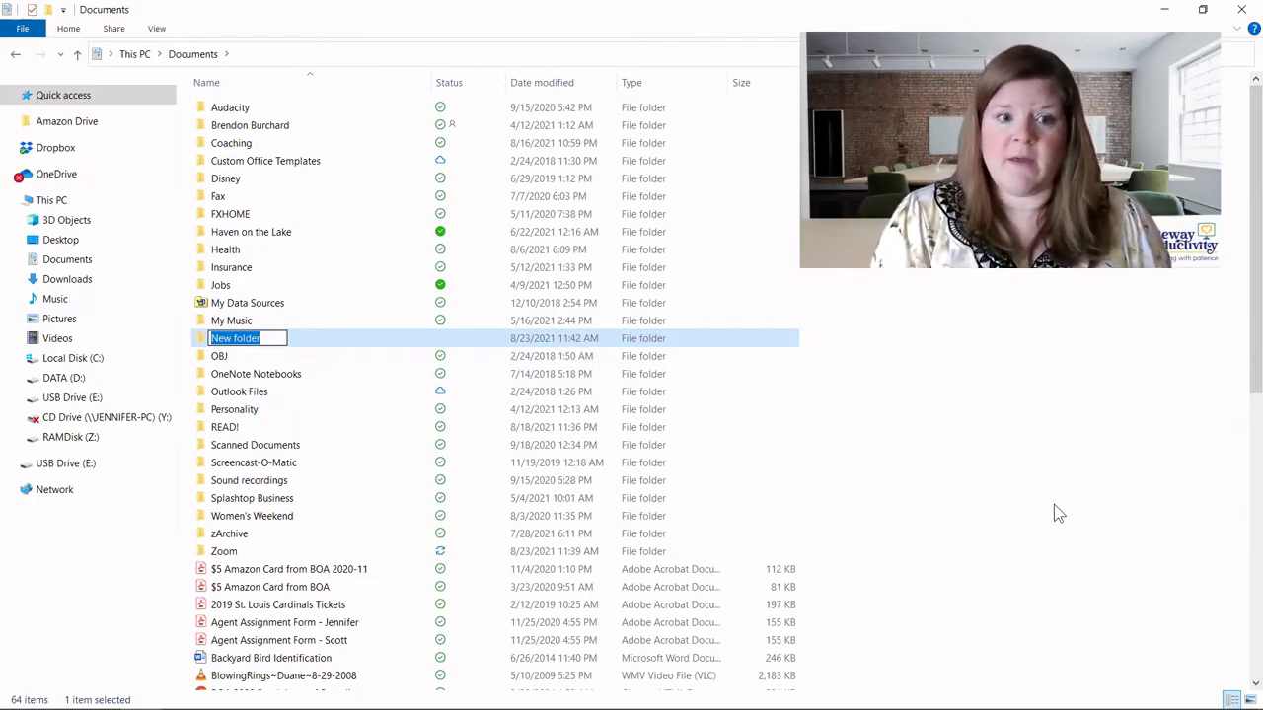
pyautogui.write('B')
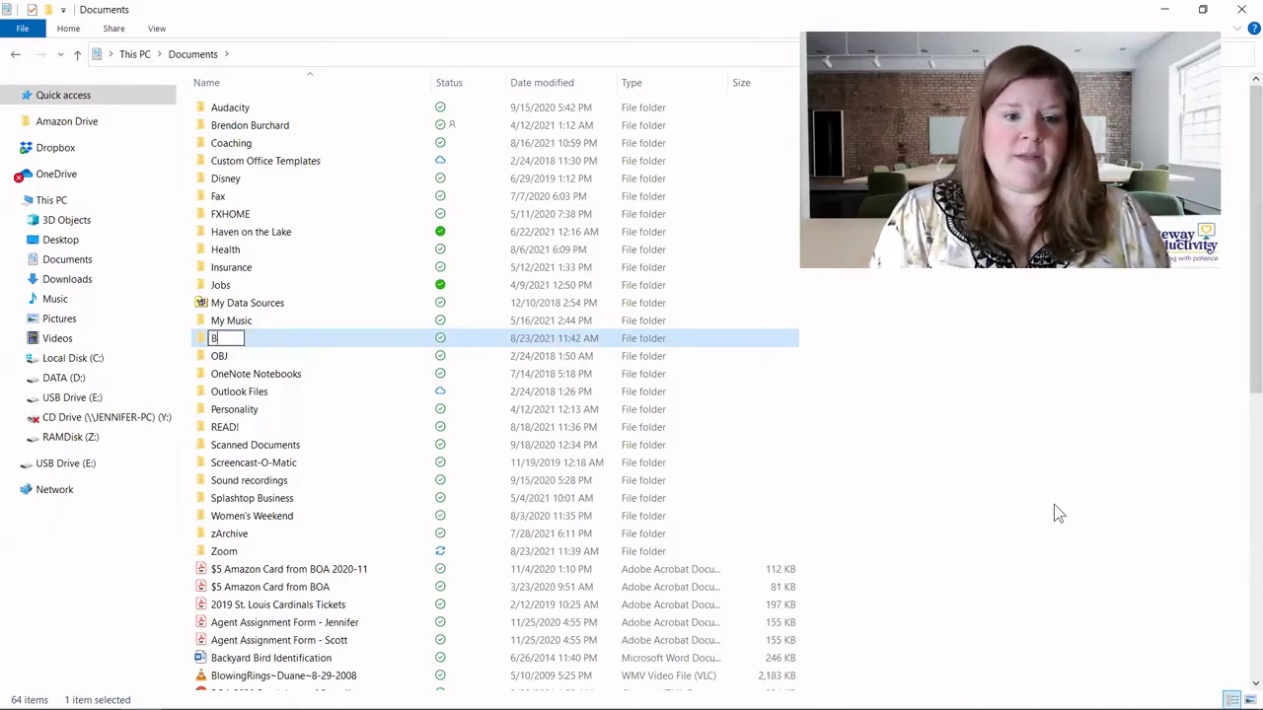
pyautogui.write('usiness')
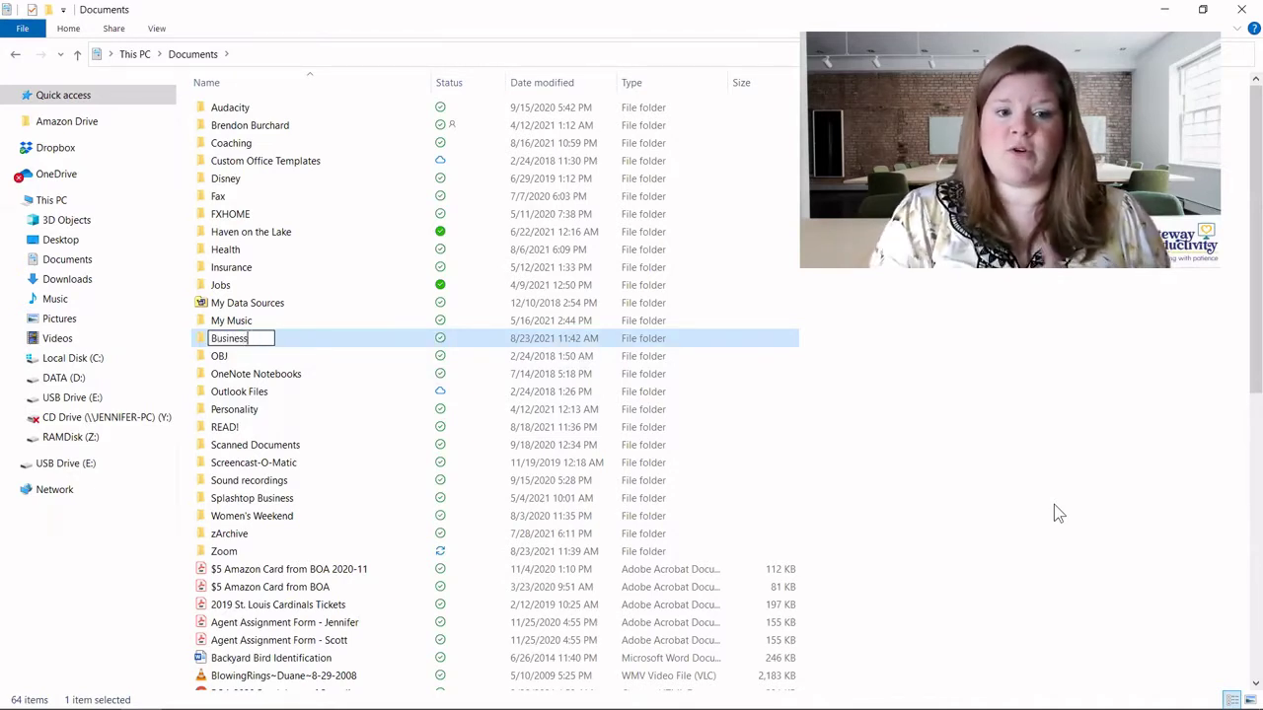
pyautogui.press('Return')
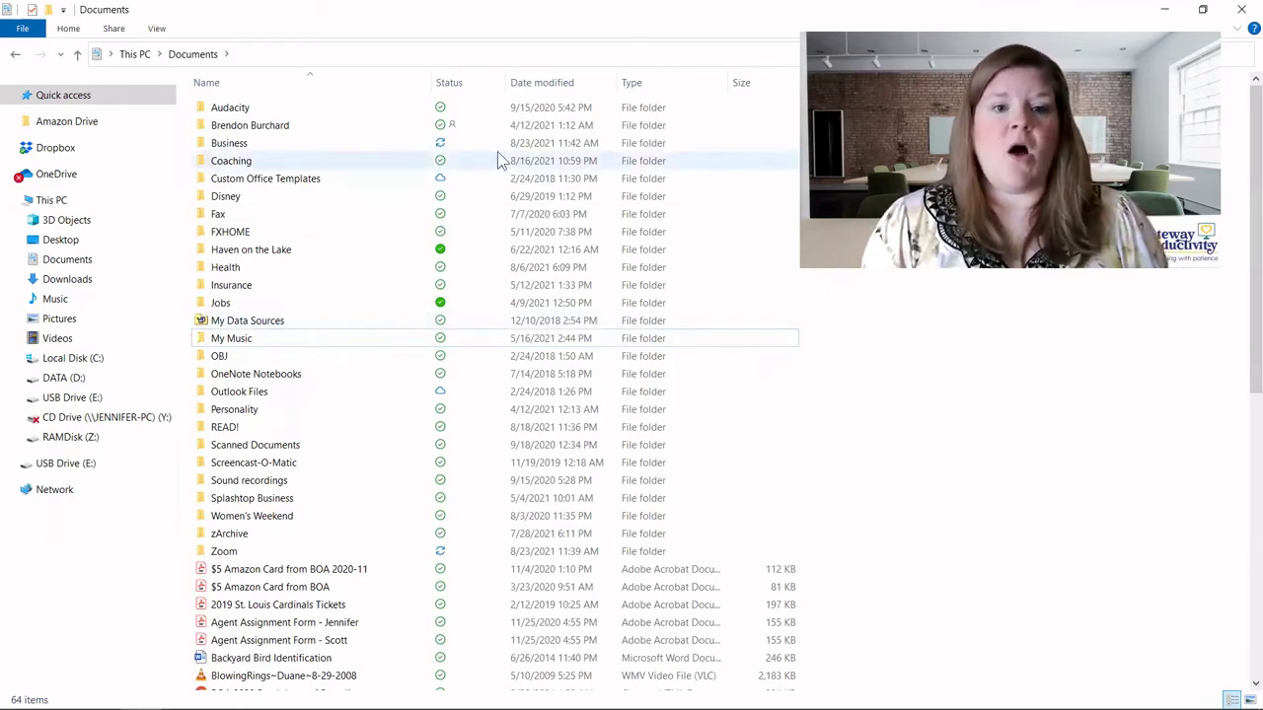
pyautogui.click(249, 147)
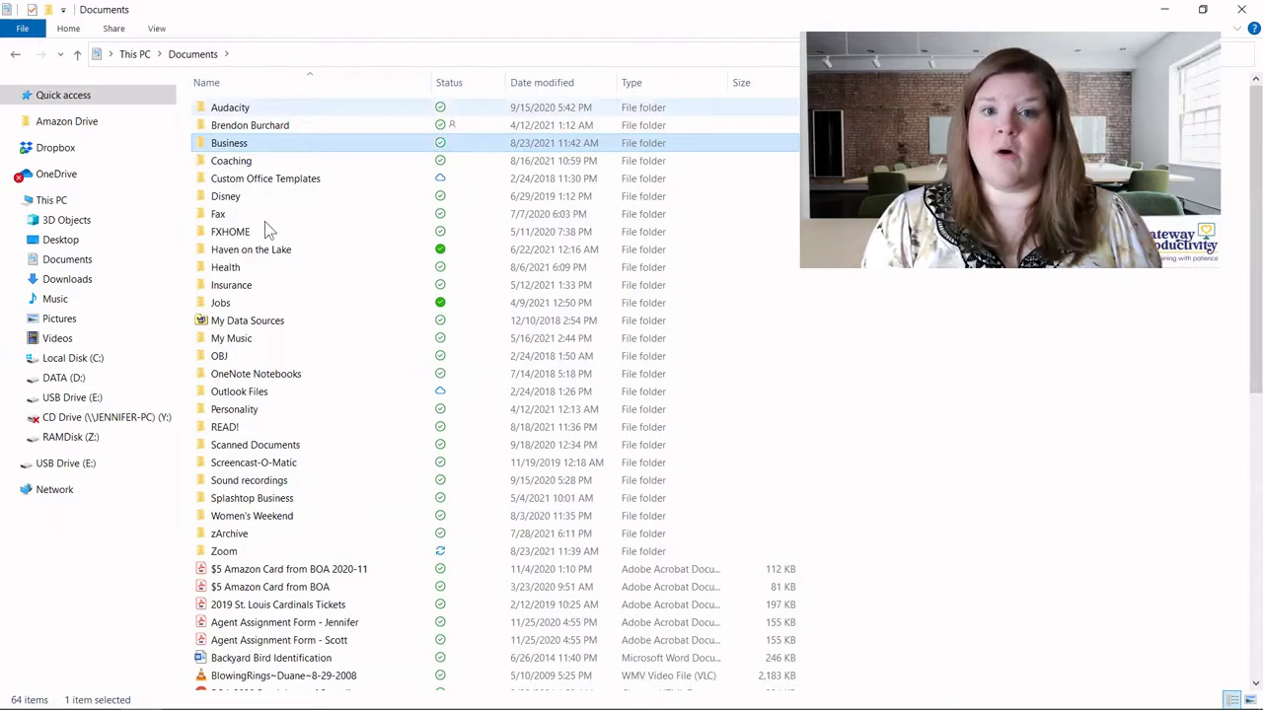
# Open Business and add a folder named Marketing from the Home ribbon's New folder.
pyautogui.doubleClick(270, 145)
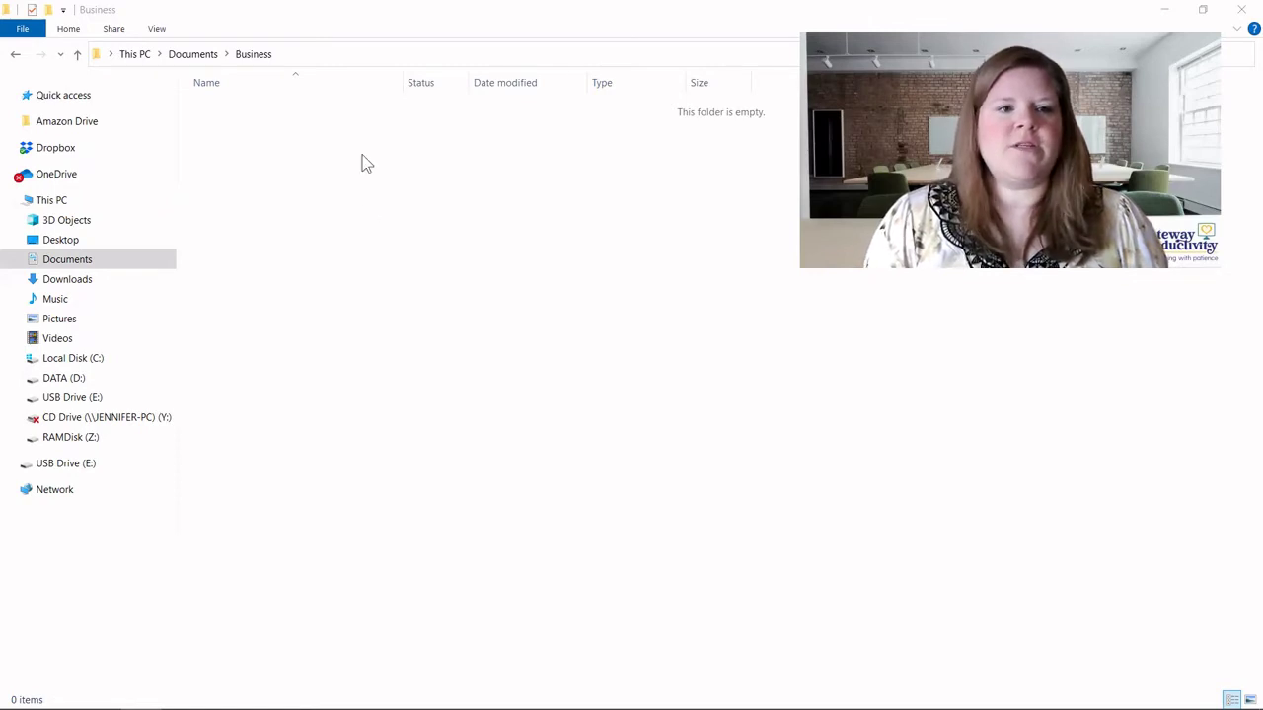
pyautogui.click(77, 37)
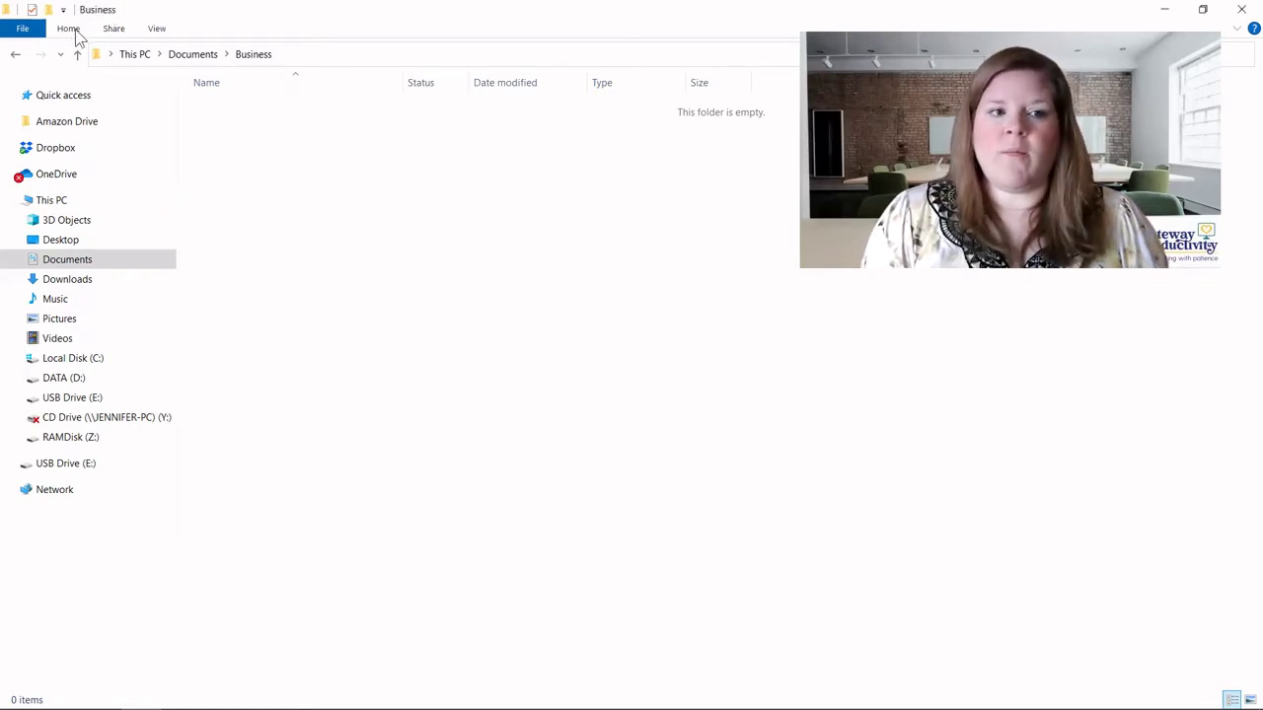
pyautogui.click(75, 32)
pyautogui.click(362, 83)
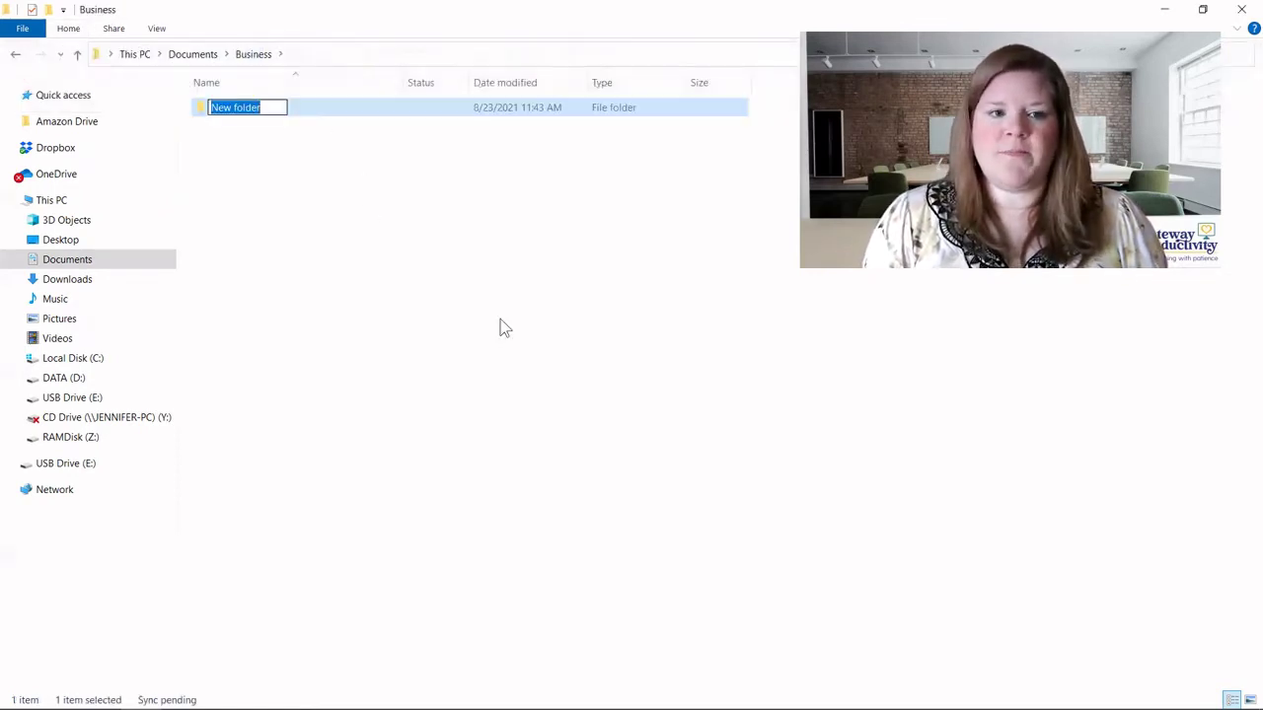
pyautogui.write('Marketing')
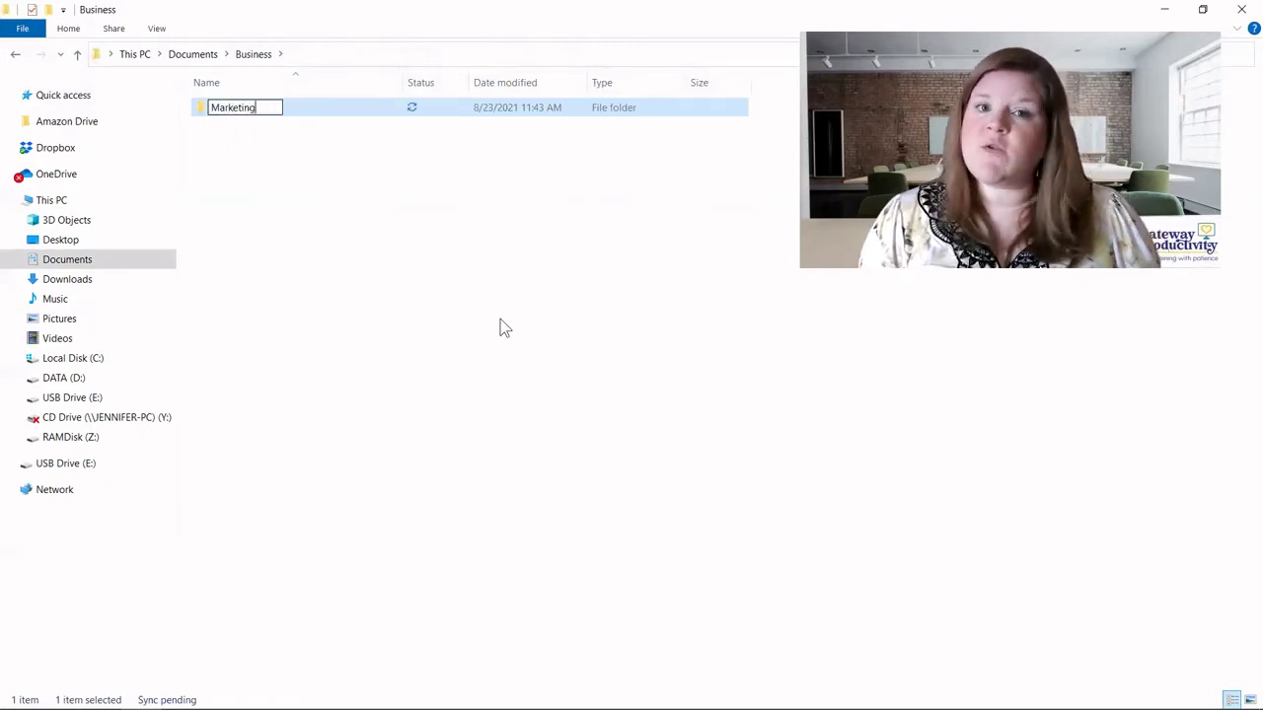
pyautogui.press('Return')
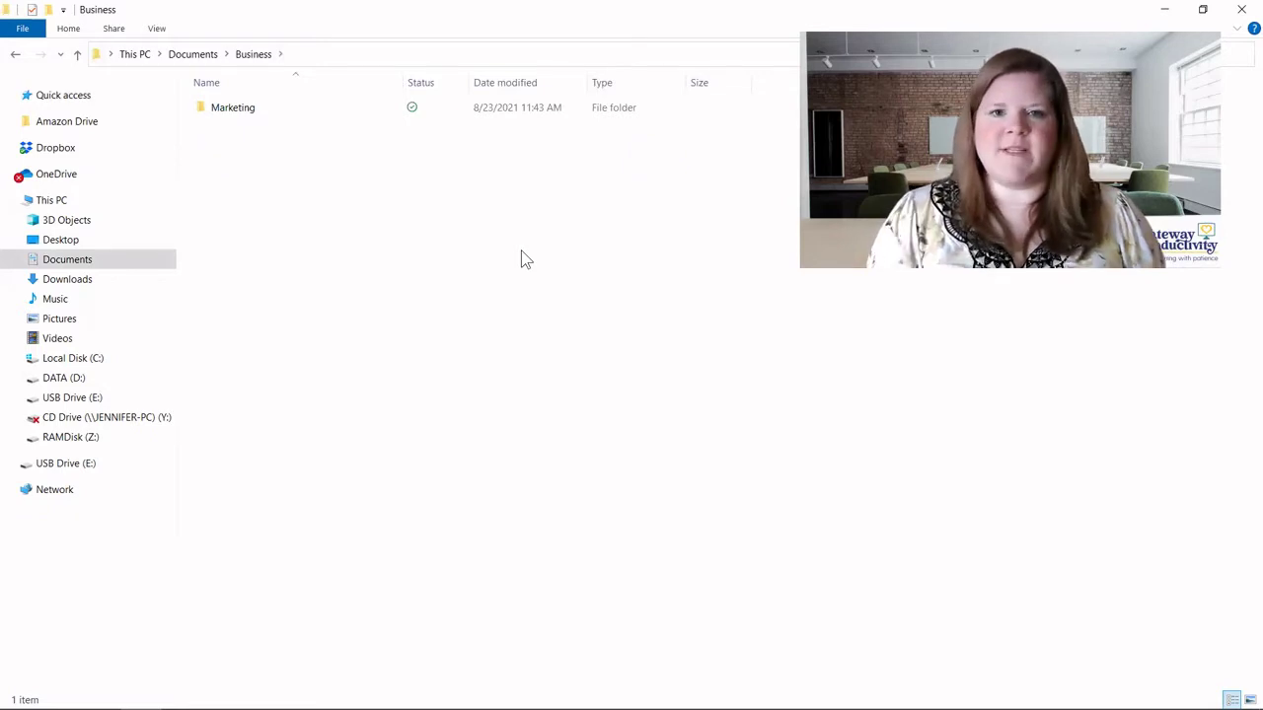
# Add Financial (via right-click New > Folder) and Clients (via Ctrl+Shift+N) folders in Business.
pyautogui.rightClick(483, 191)
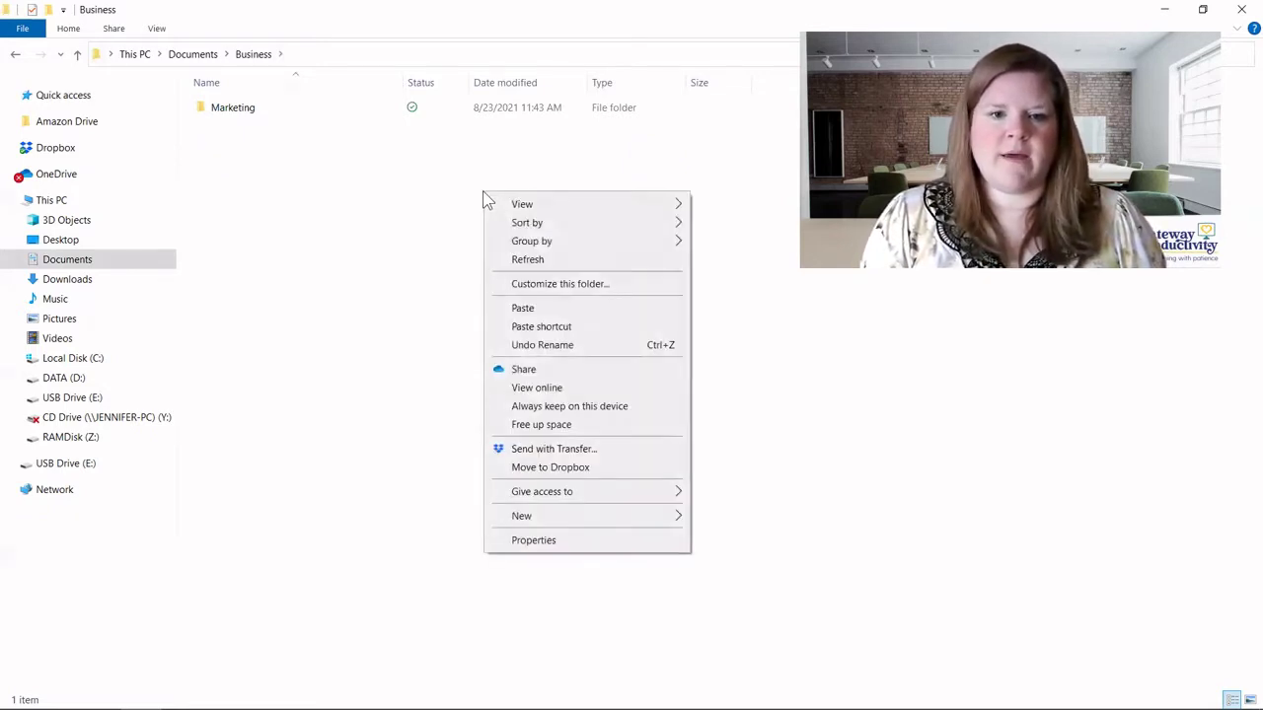
pyautogui.moveTo(570, 516)
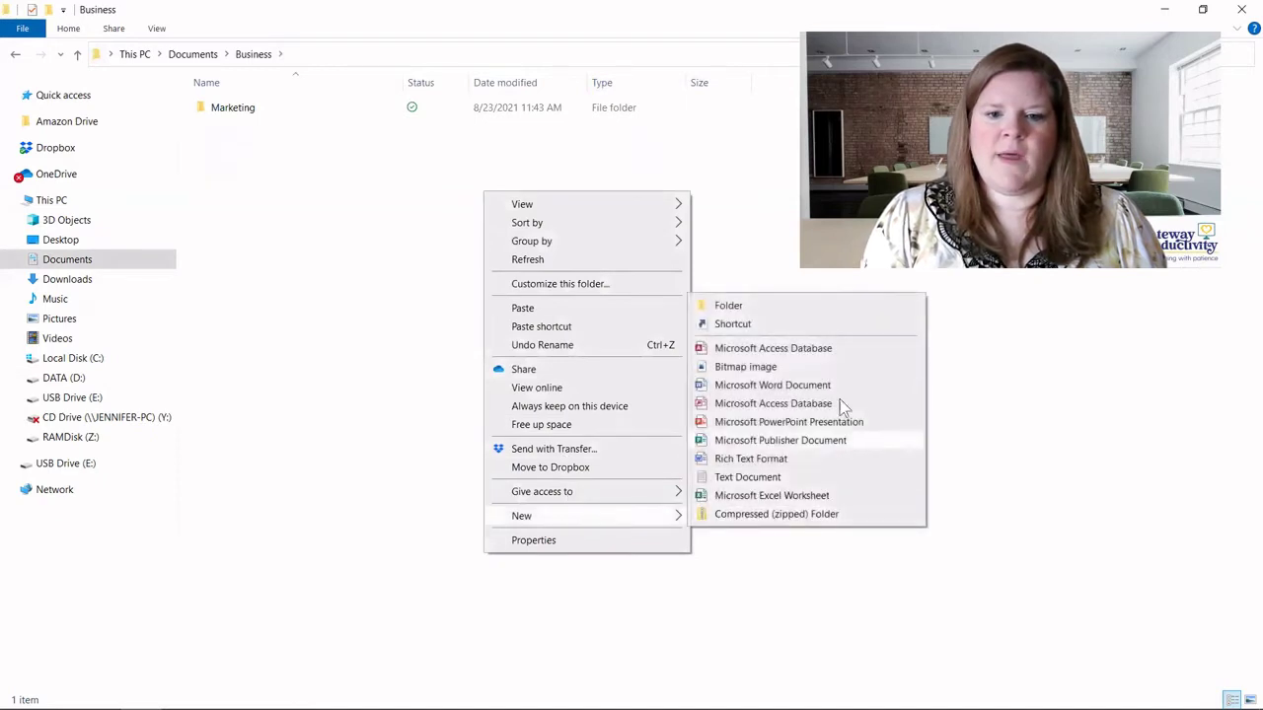
pyautogui.click(773, 304)
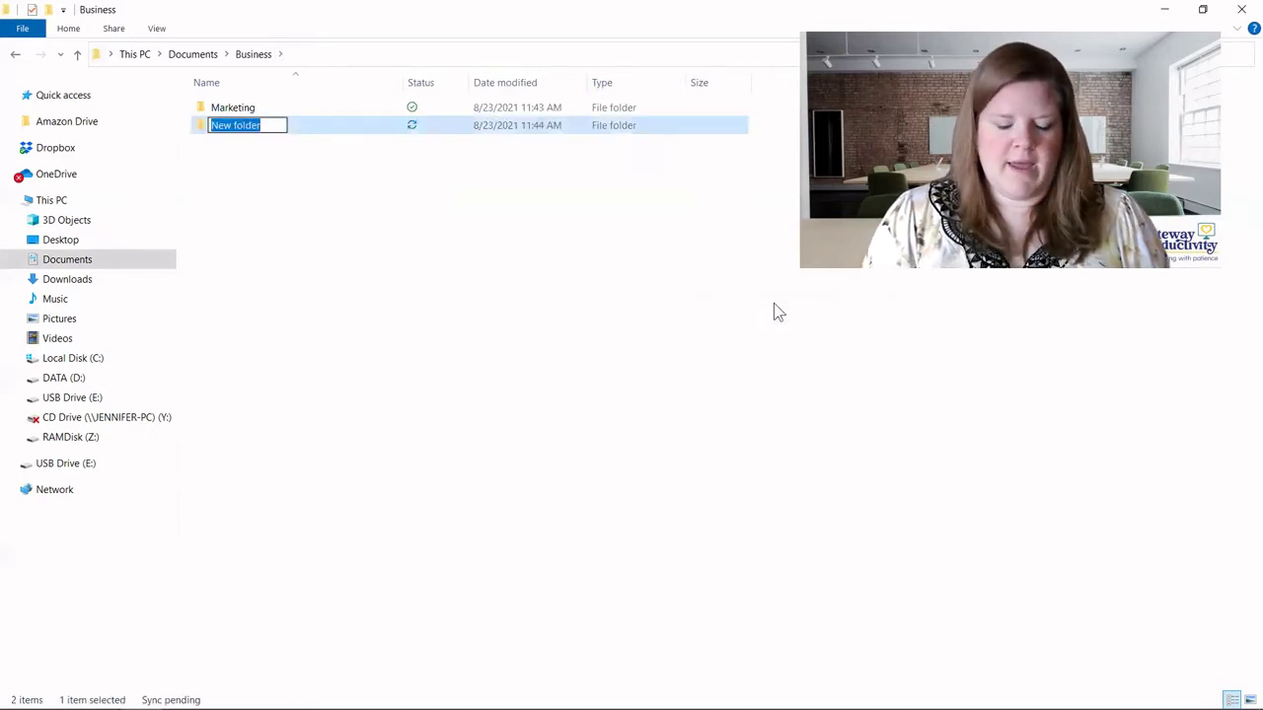
pyautogui.write('Financial')
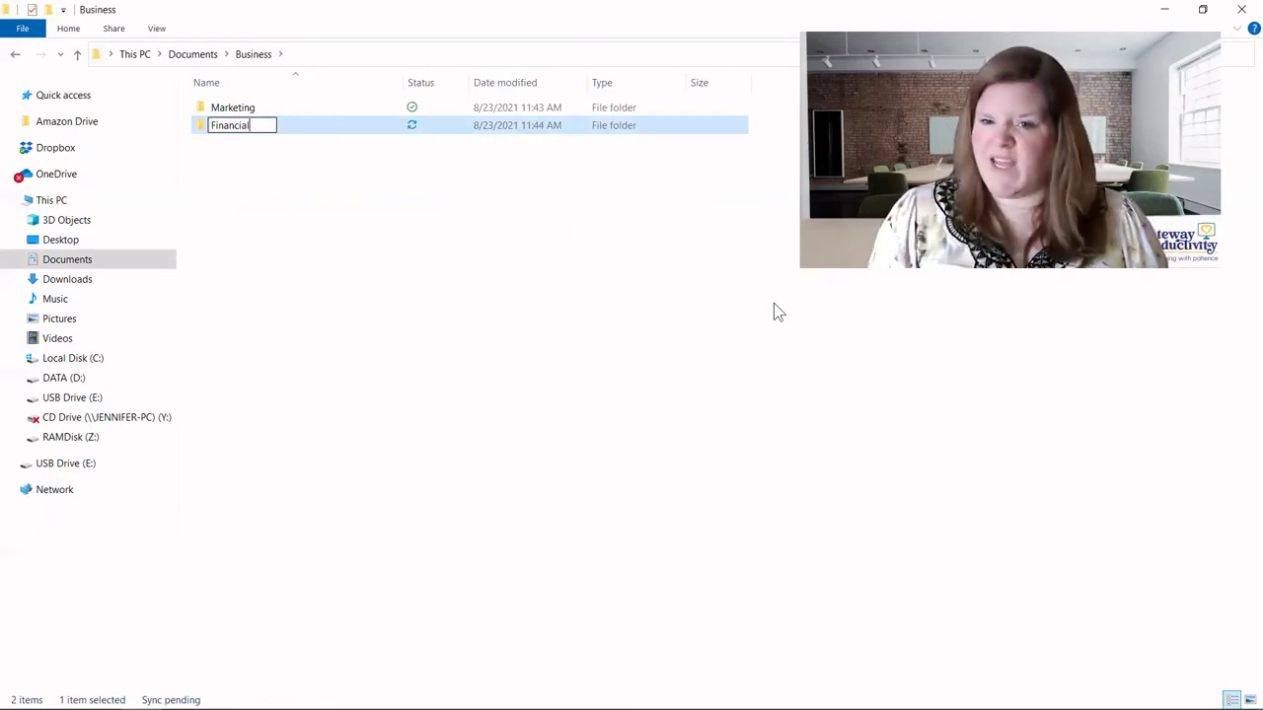
pyautogui.press('Return')
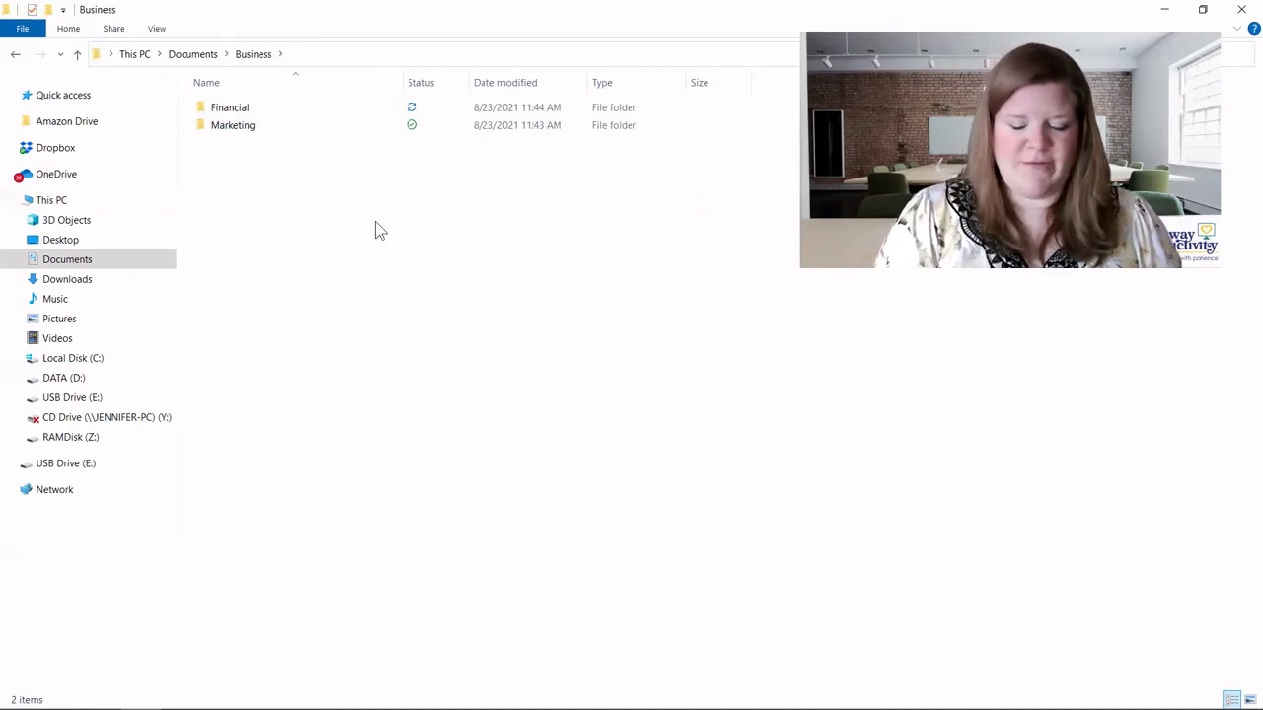
pyautogui.hotkey('ctrl', 'shift', 'n')
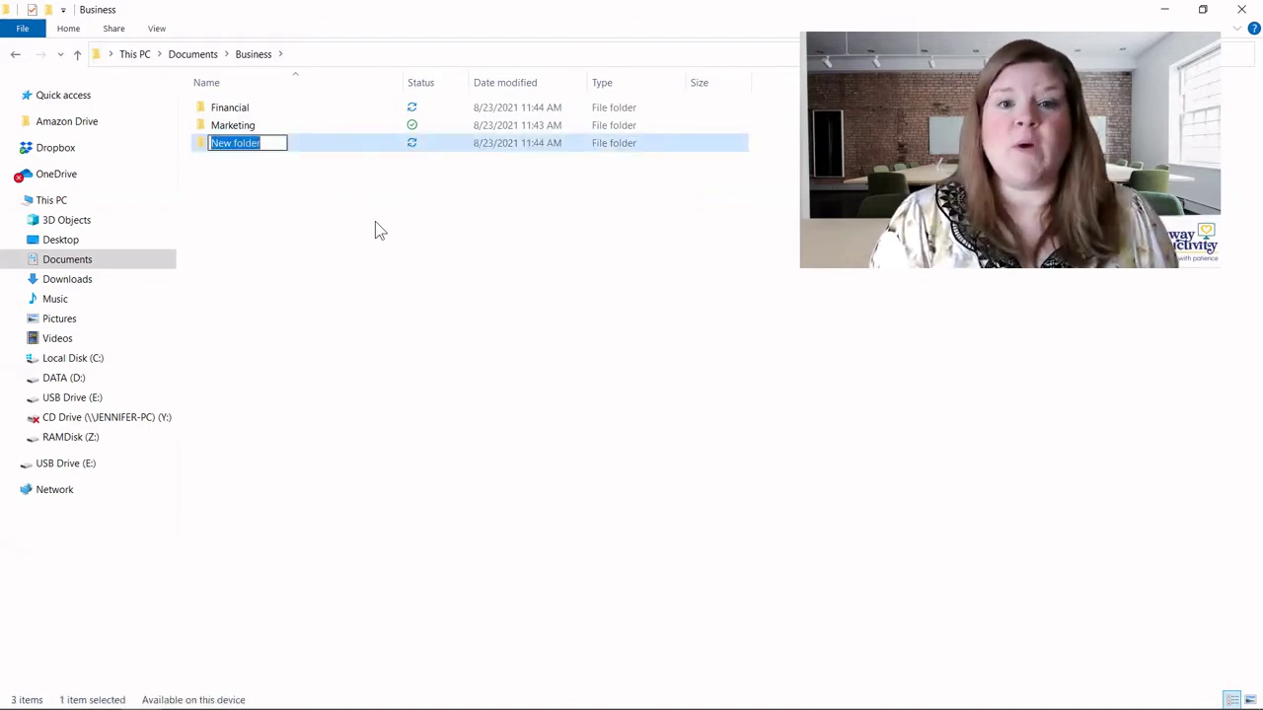
pyautogui.write('Clients')
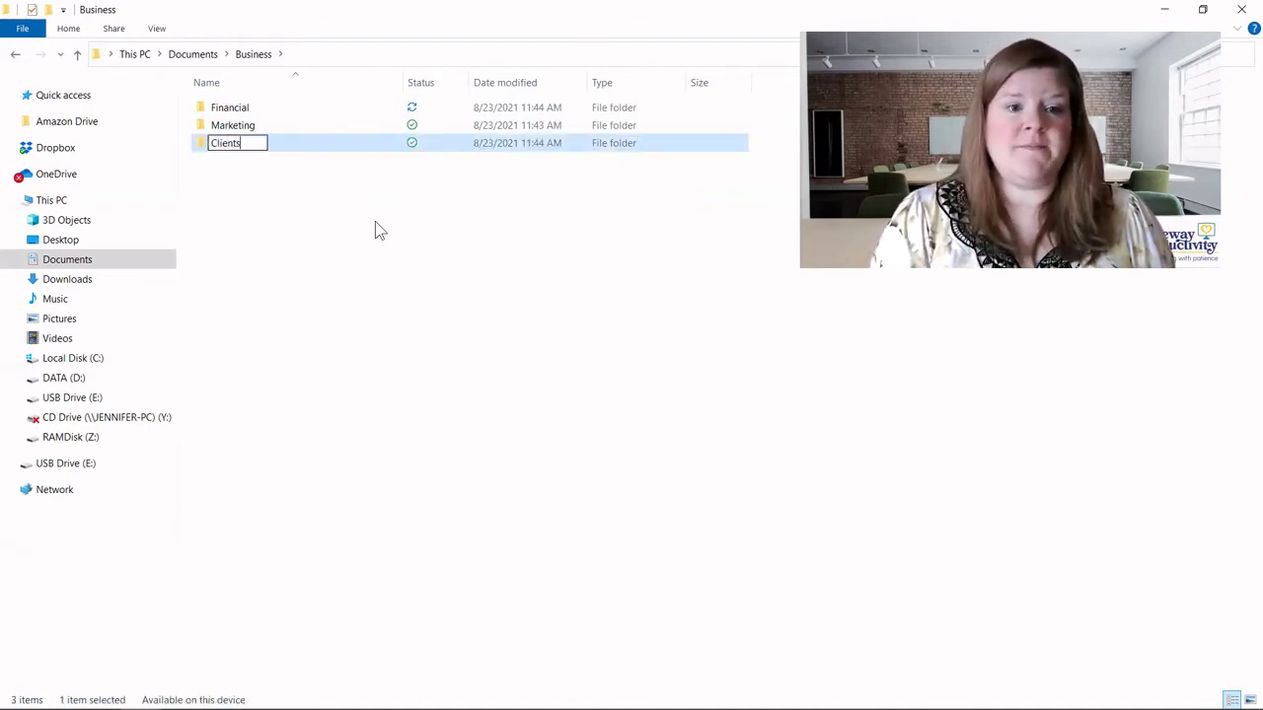
pyautogui.click(376, 223)
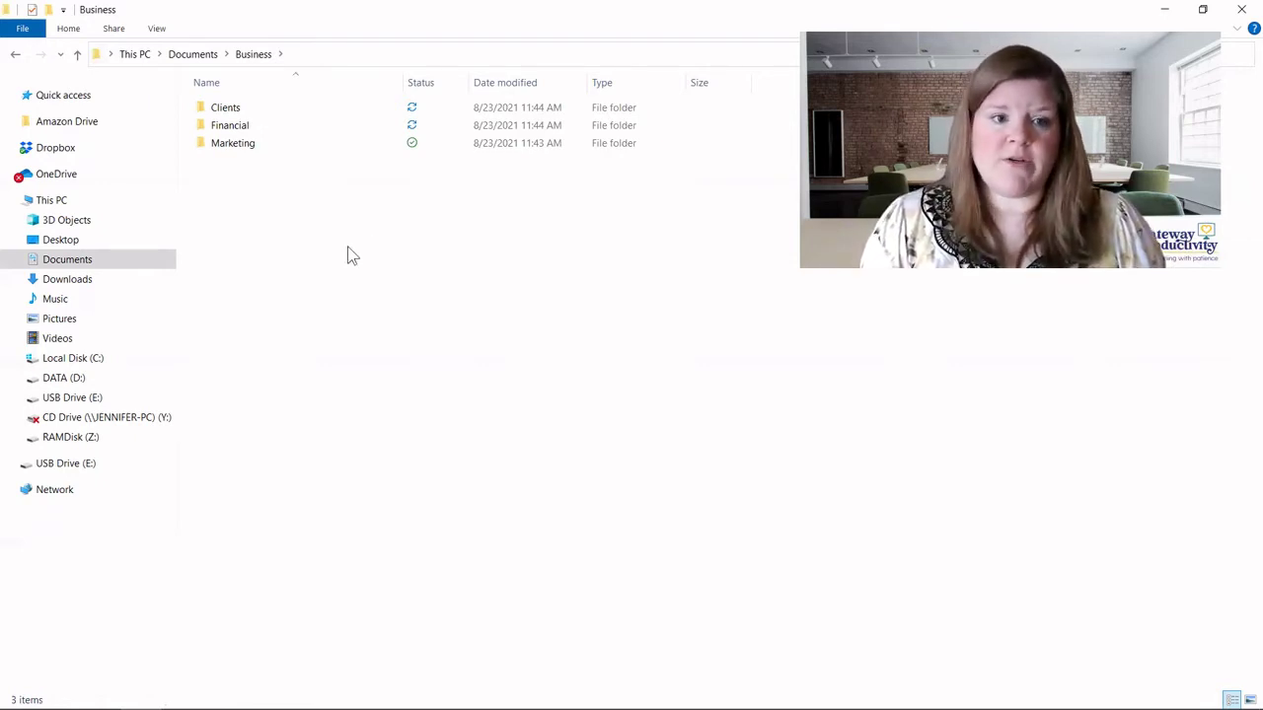
# Open Financial and create a Taxes subfolder from the right-click New > Folder menu.
pyautogui.click(277, 130)
pyautogui.doubleClick(277, 130)
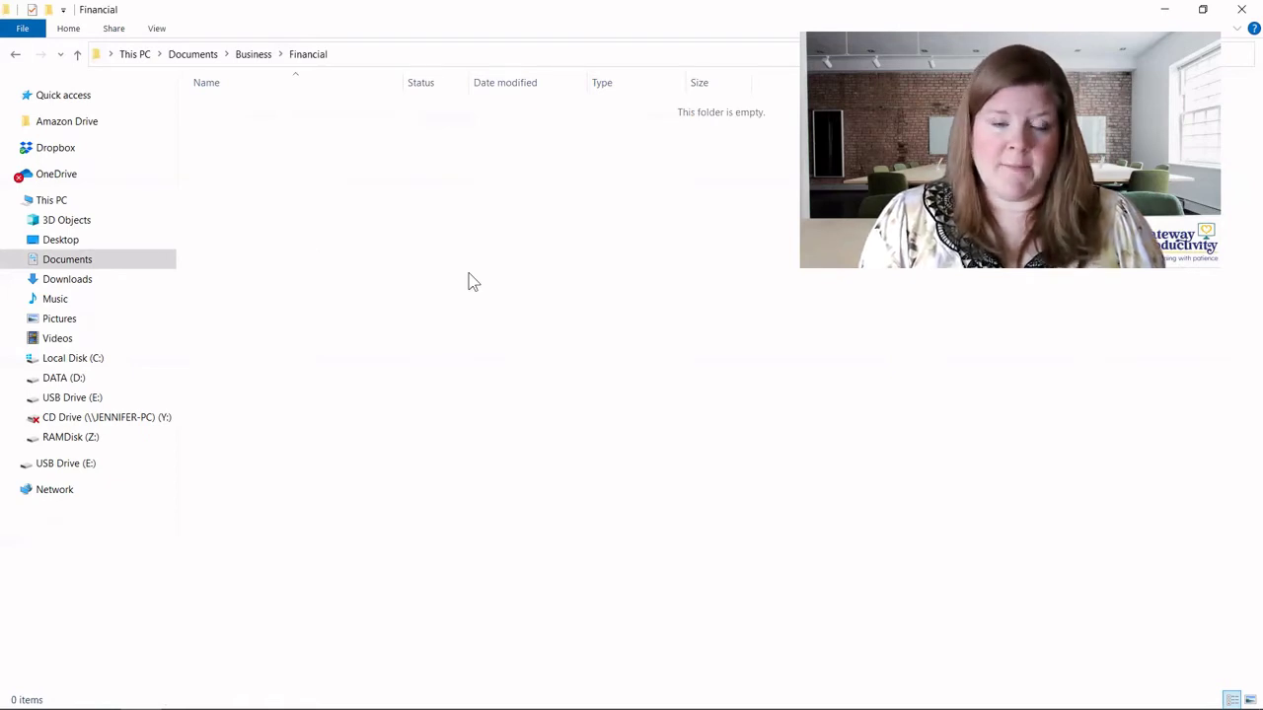
pyautogui.rightClick(449, 291)
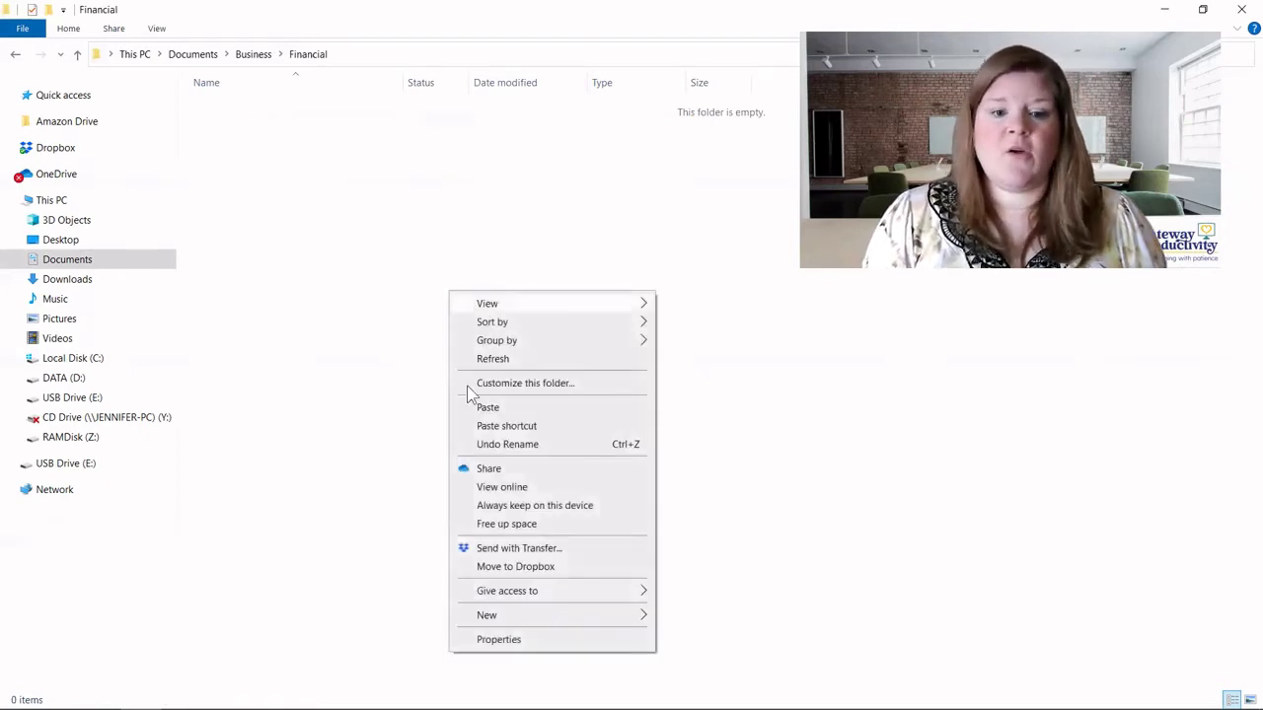
pyautogui.moveTo(501, 619)
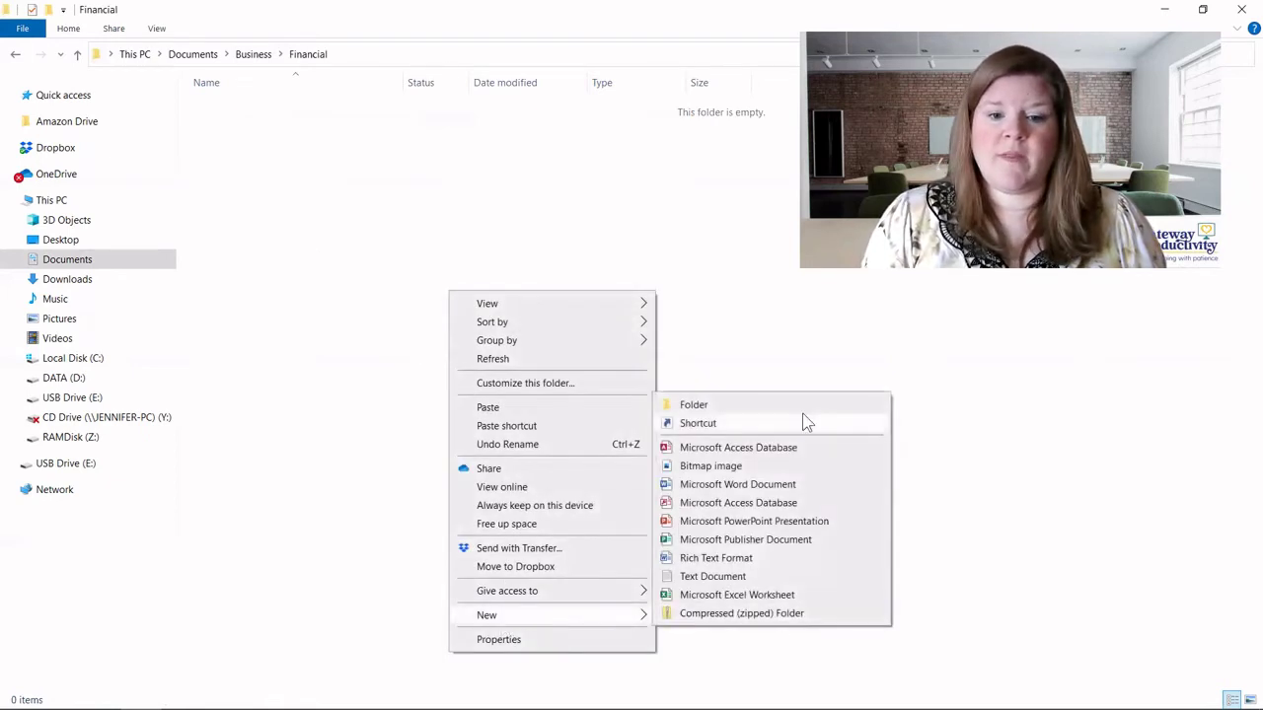
pyautogui.click(769, 413)
pyautogui.write('Taxes')
pyautogui.press('Return')
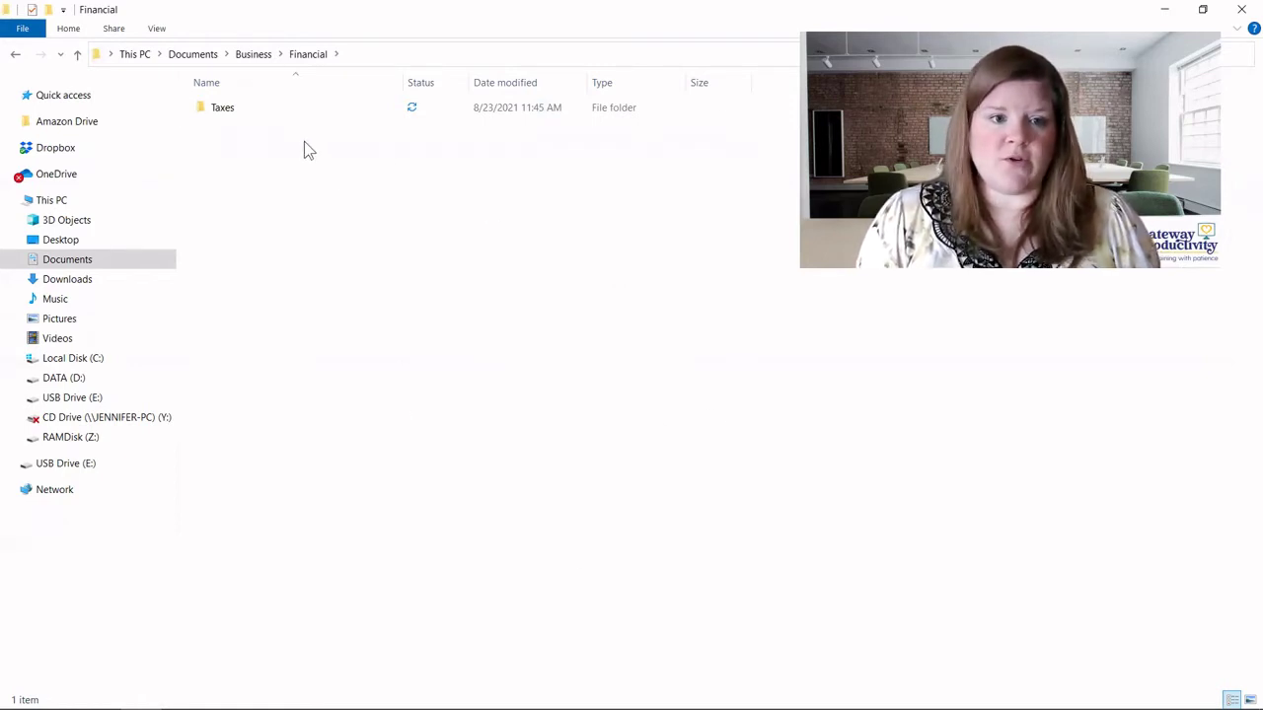
# Return to Business via the address bar and open Clients to confirm it holds 0 items.
pyautogui.click(249, 58)
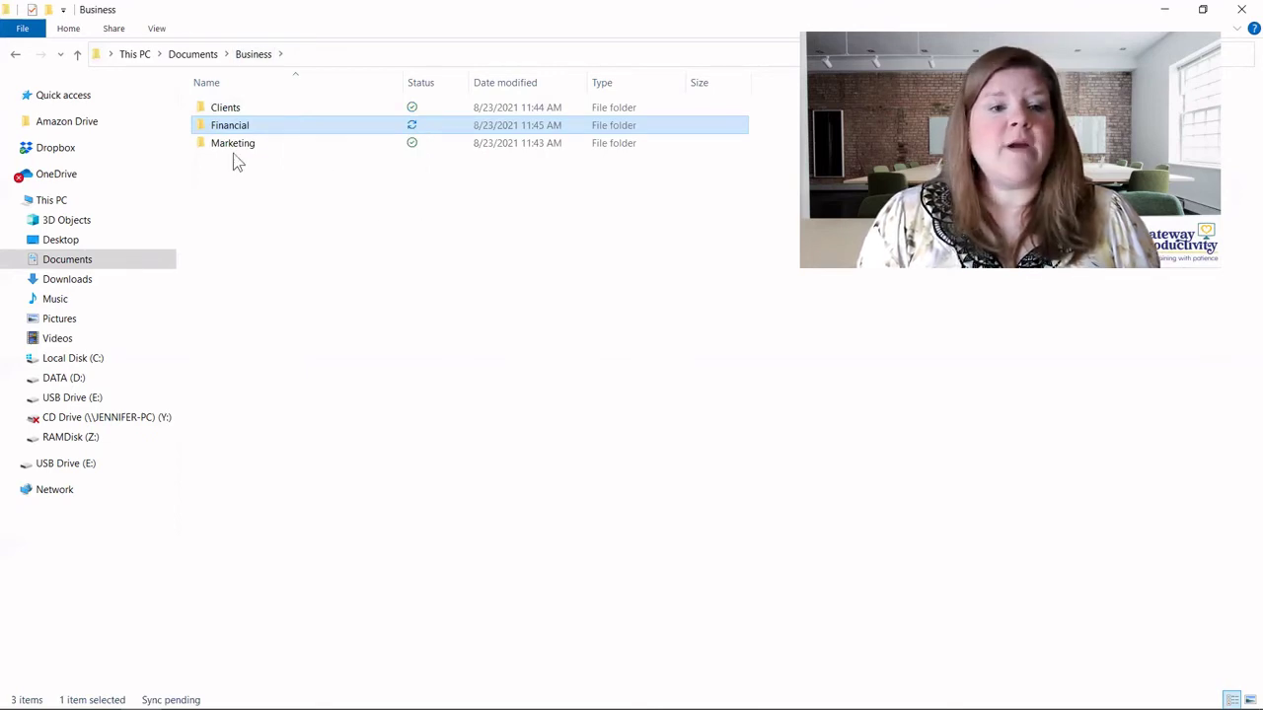
pyautogui.click(229, 112)
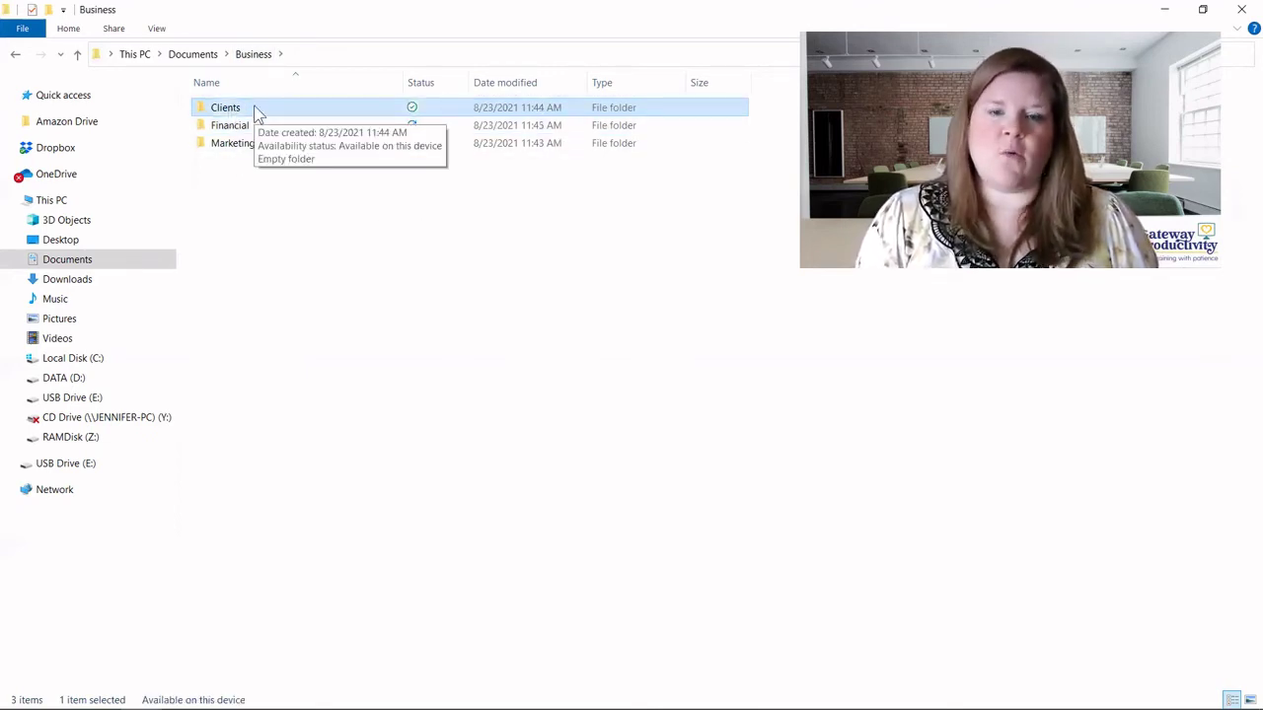
pyautogui.keyDown('ctrl'); pyautogui.click(216, 111); pyautogui.keyUp('ctrl')
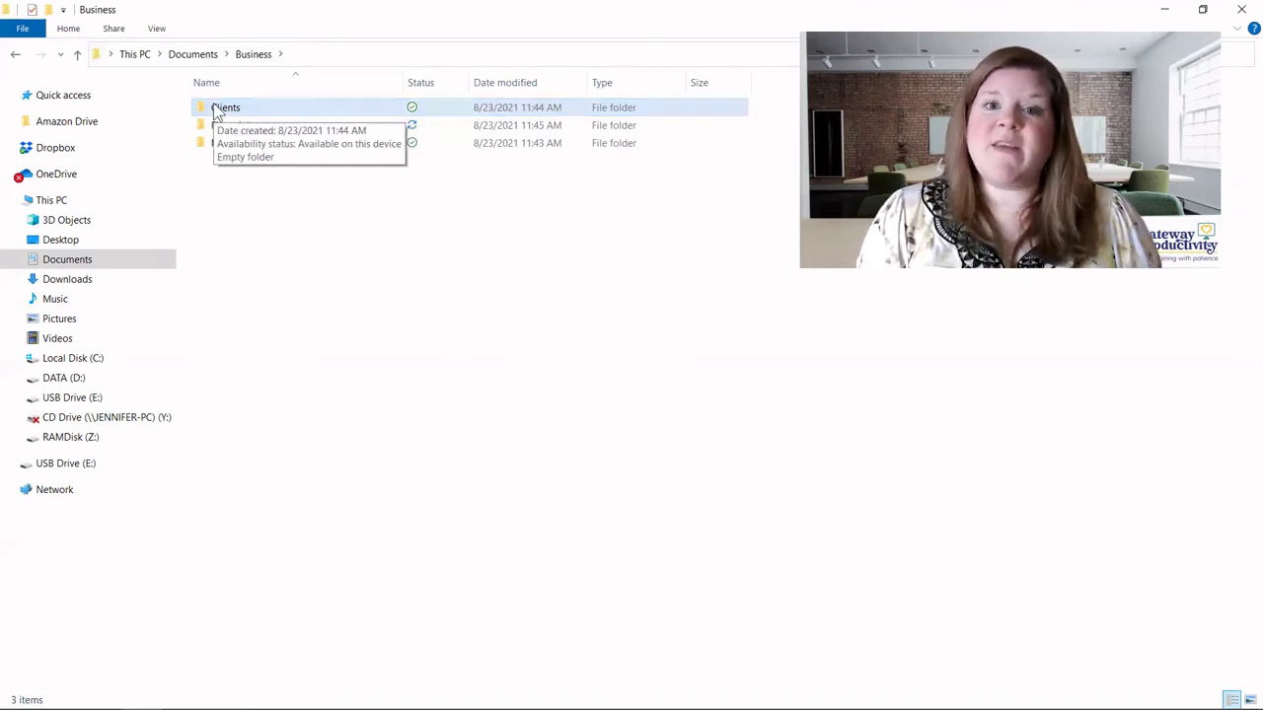
pyautogui.doubleClick(216, 110)
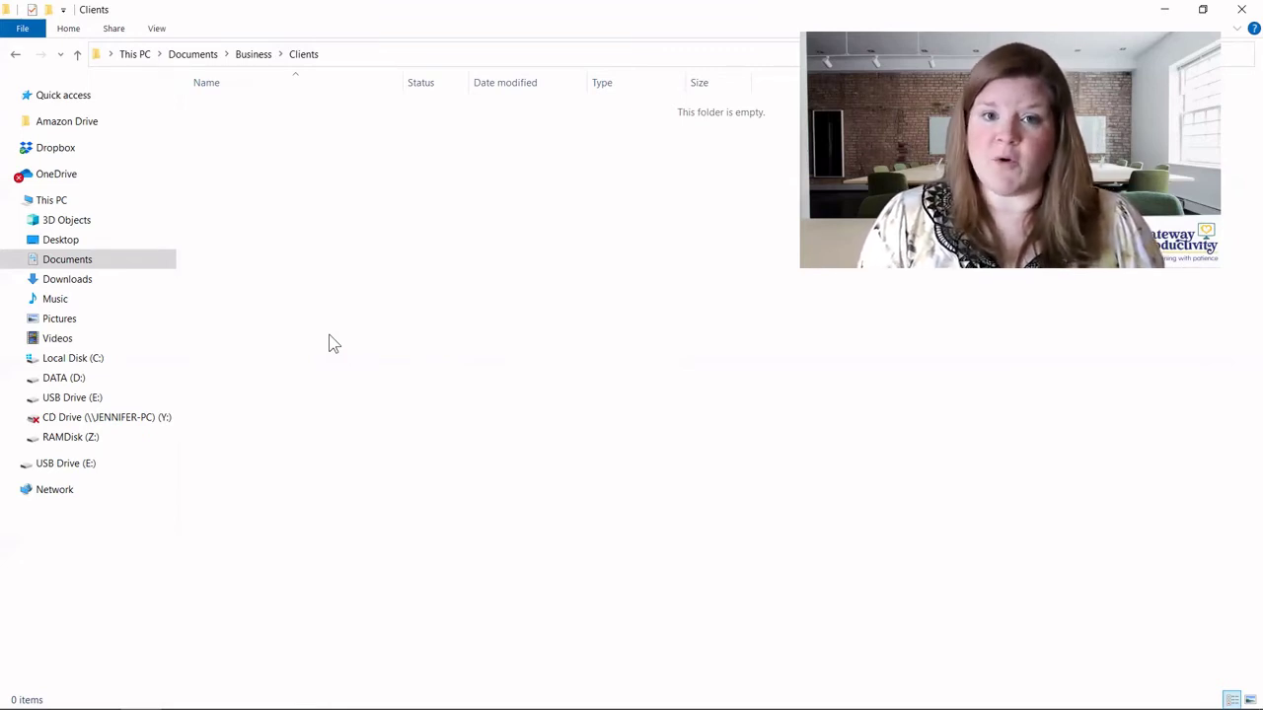
pyautogui.hotkey('alt', 'Up')
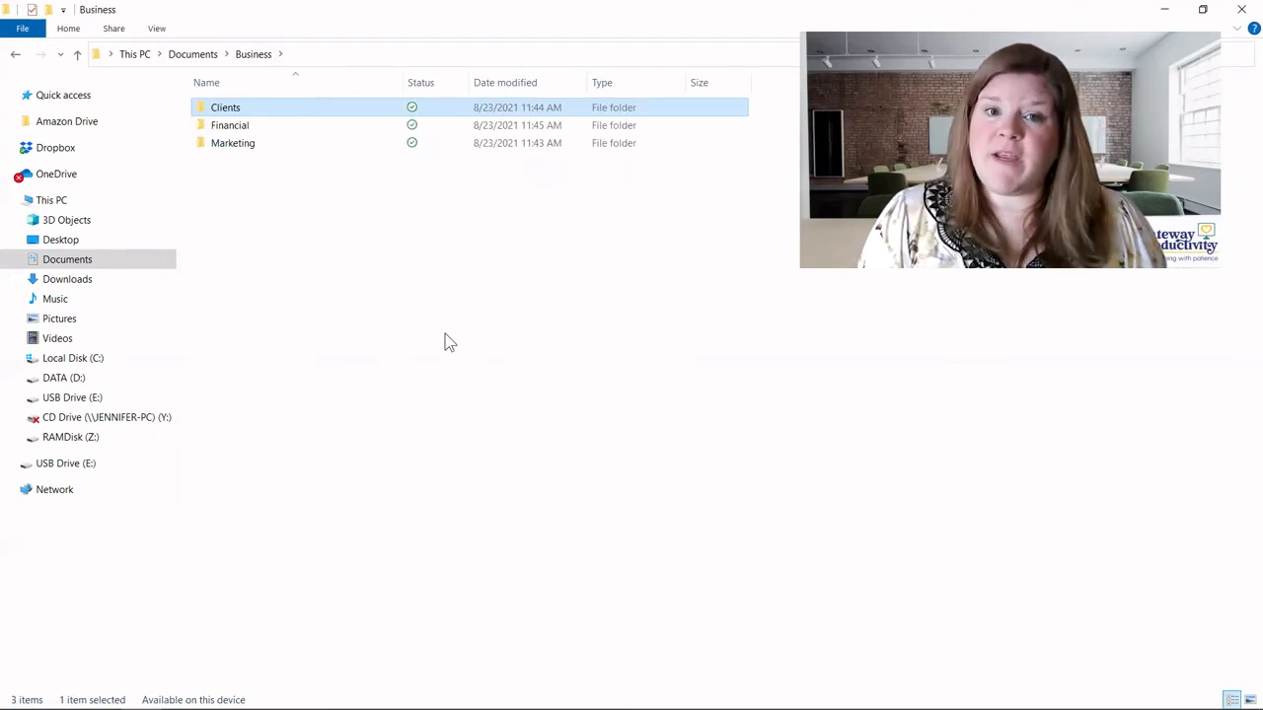